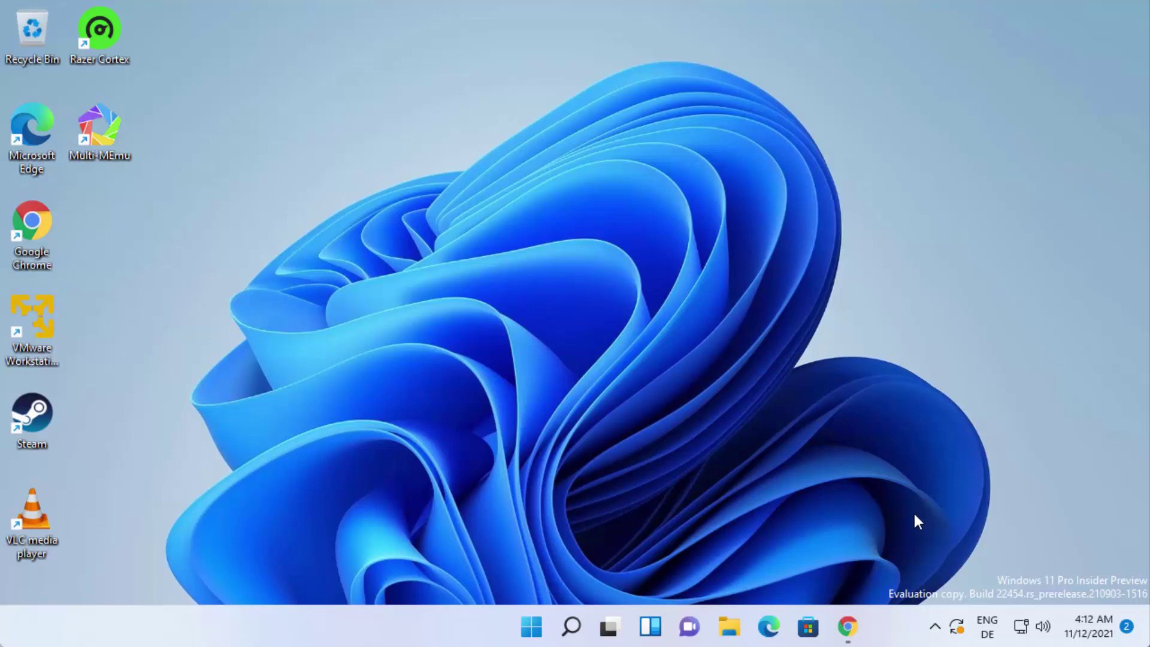
Open the 'Noxplayer – Fastest and Smoothest Android Emulator for PC' result on bignox.com in Chrome
click(849, 628)
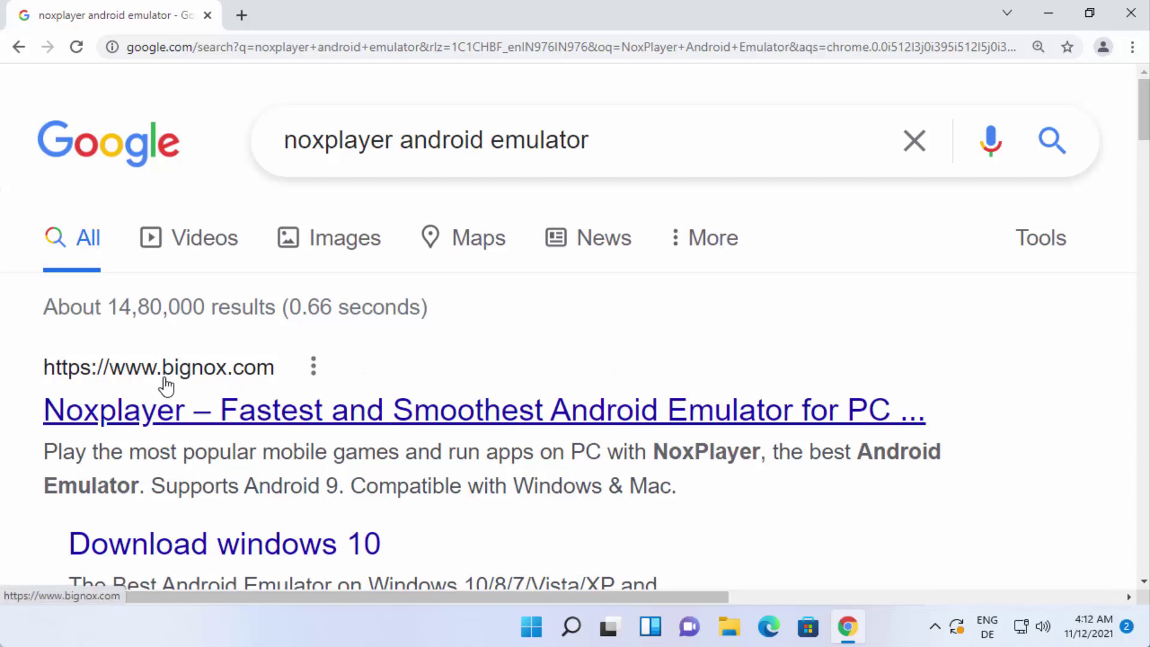
click(251, 419)
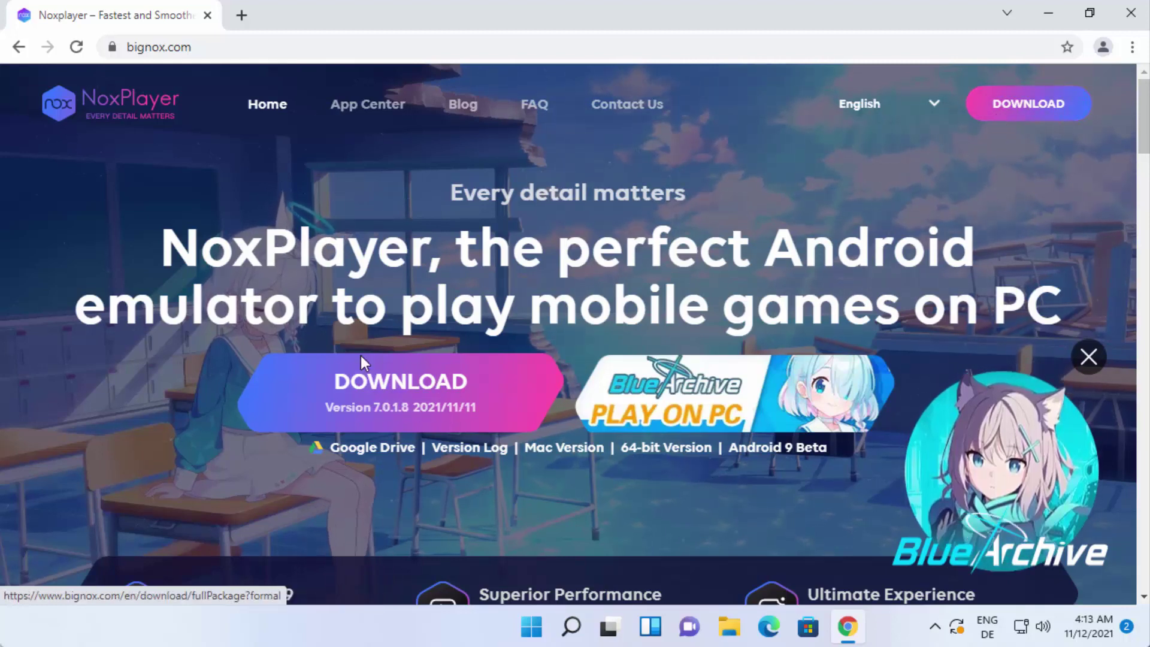
Download nox_setup_v7.0.1.8_full_intl.exe from the bignox.com DOWNLOAD button
click(392, 403)
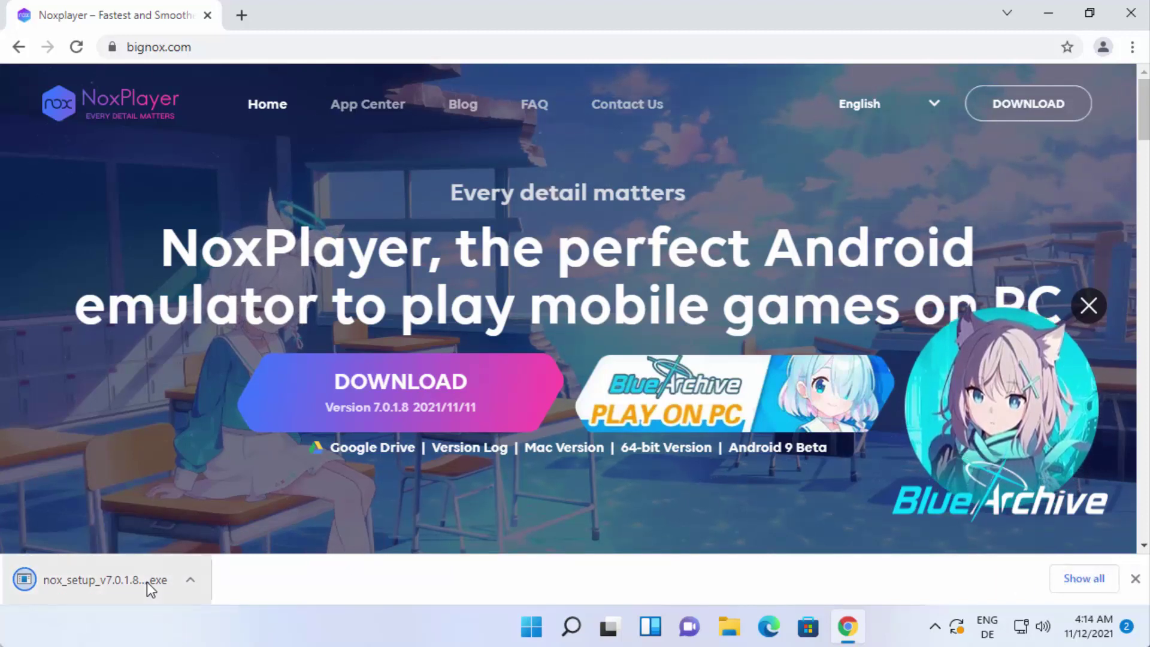
Minimize Chrome and approve the Nox Limited User Account Control prompt to run the installer
click(1047, 17)
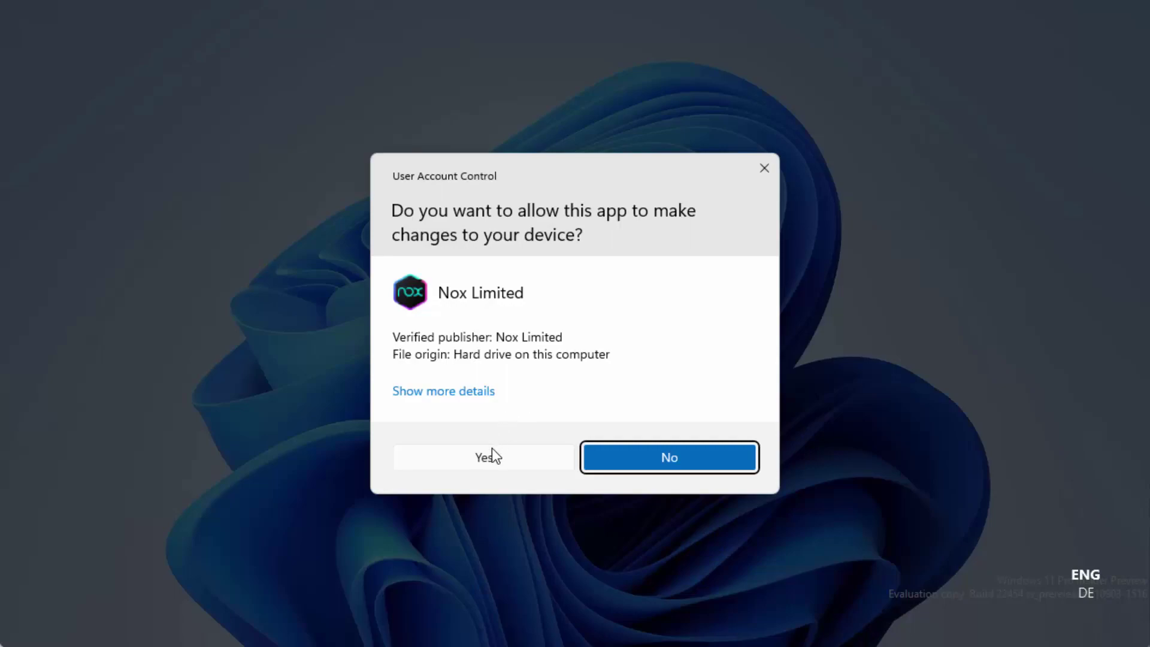
click(468, 460)
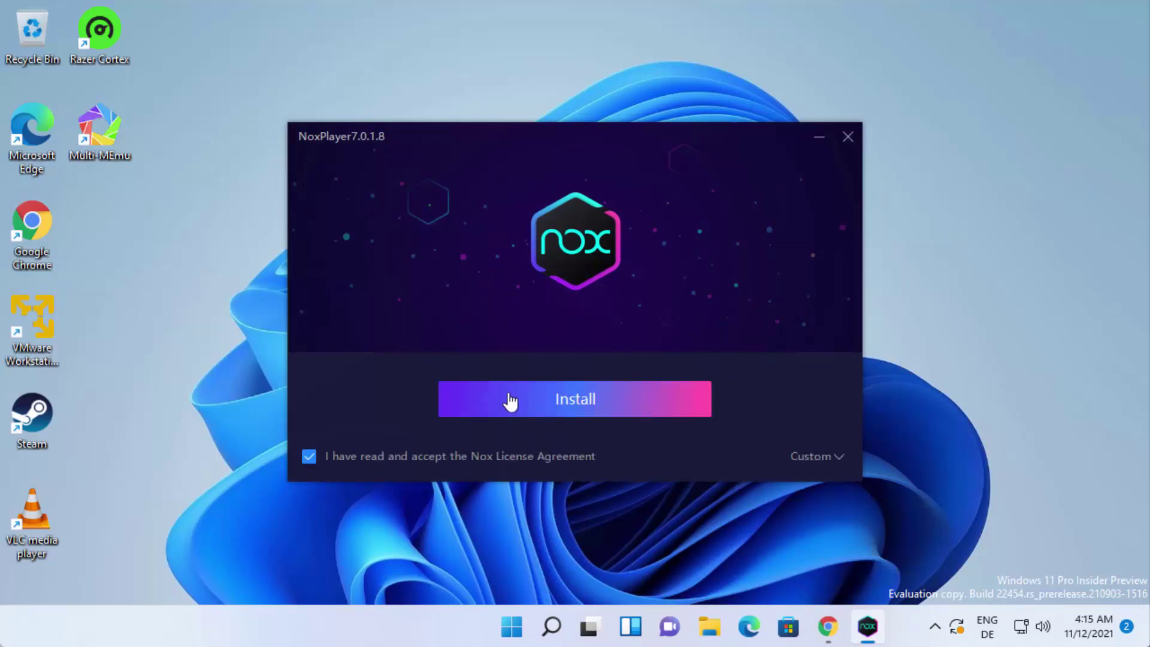
Run the NoxPlayer 7.0.1.8 installation until the Start button appears
click(560, 400)
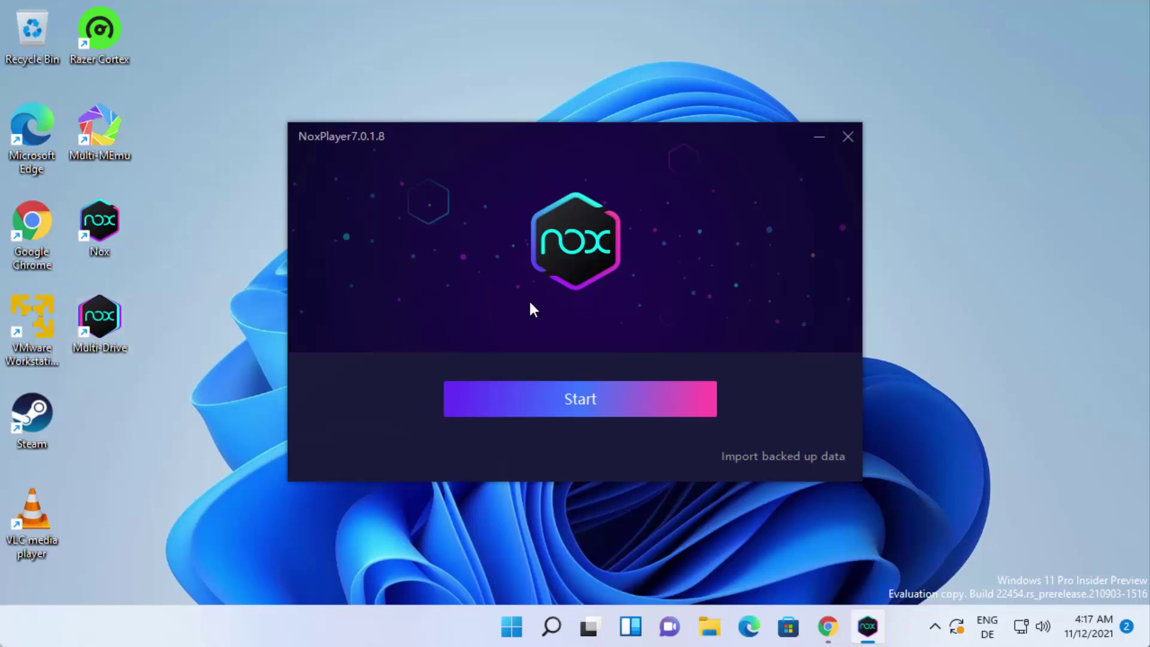
Start NoxPlayer, advance past the first tutorial tip (1/5), and skip the remaining tour
click(592, 399)
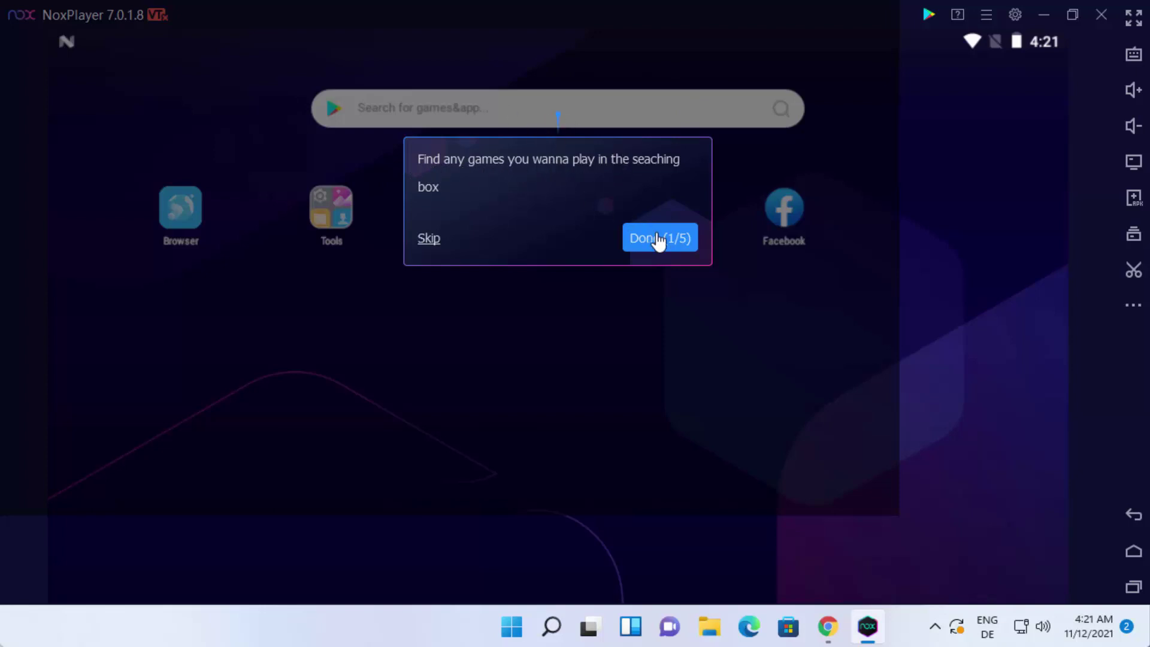
click(658, 240)
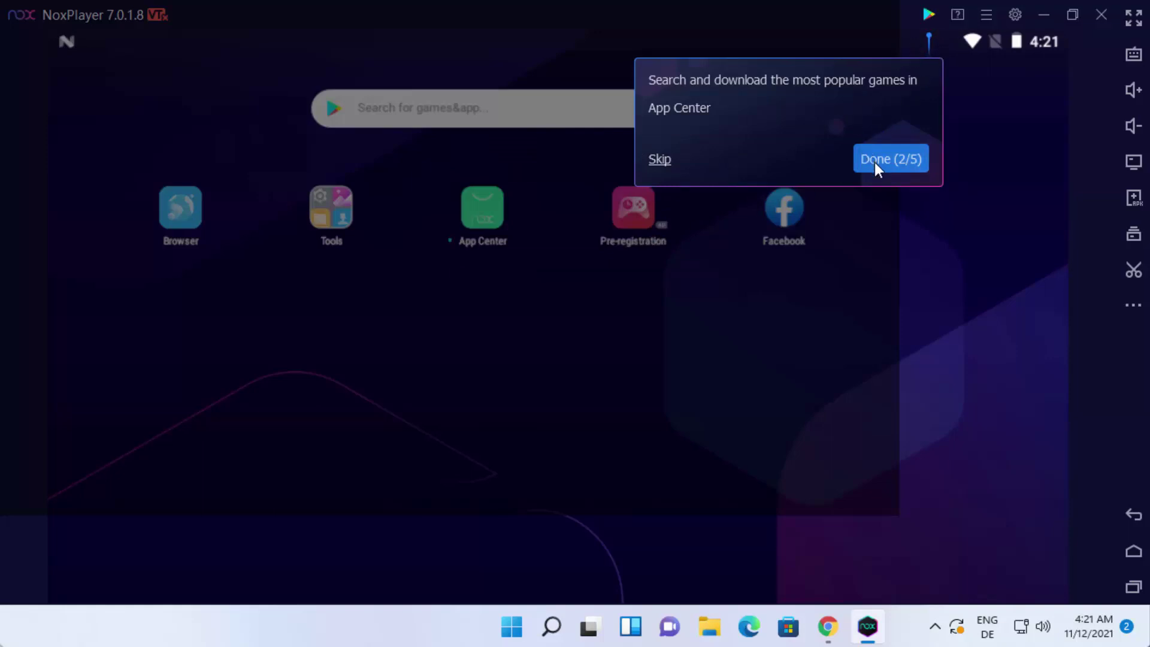
click(660, 159)
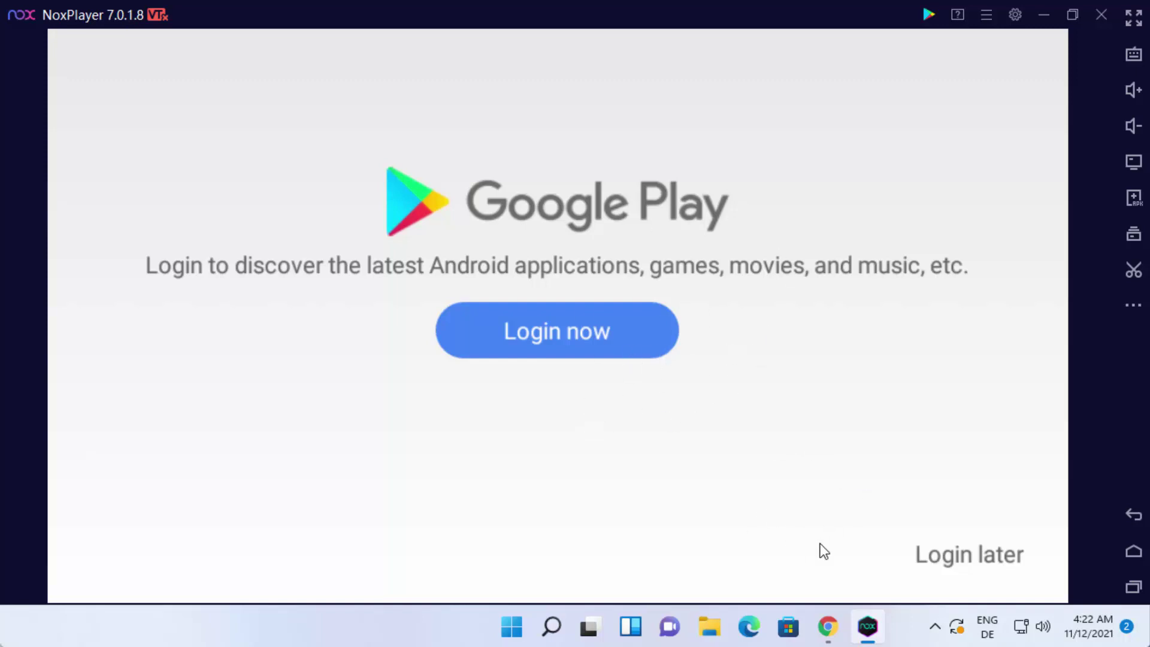
Choose 'Login later' on the Google Play login prompt to reach the Android home screen
click(949, 561)
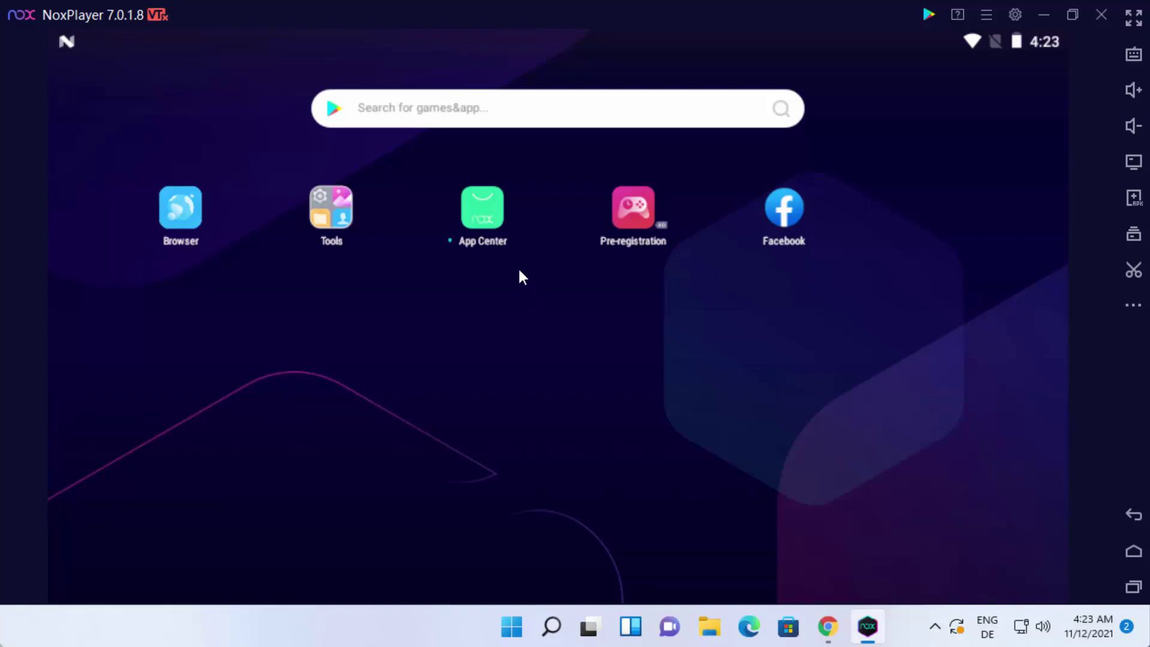
click(481, 221)
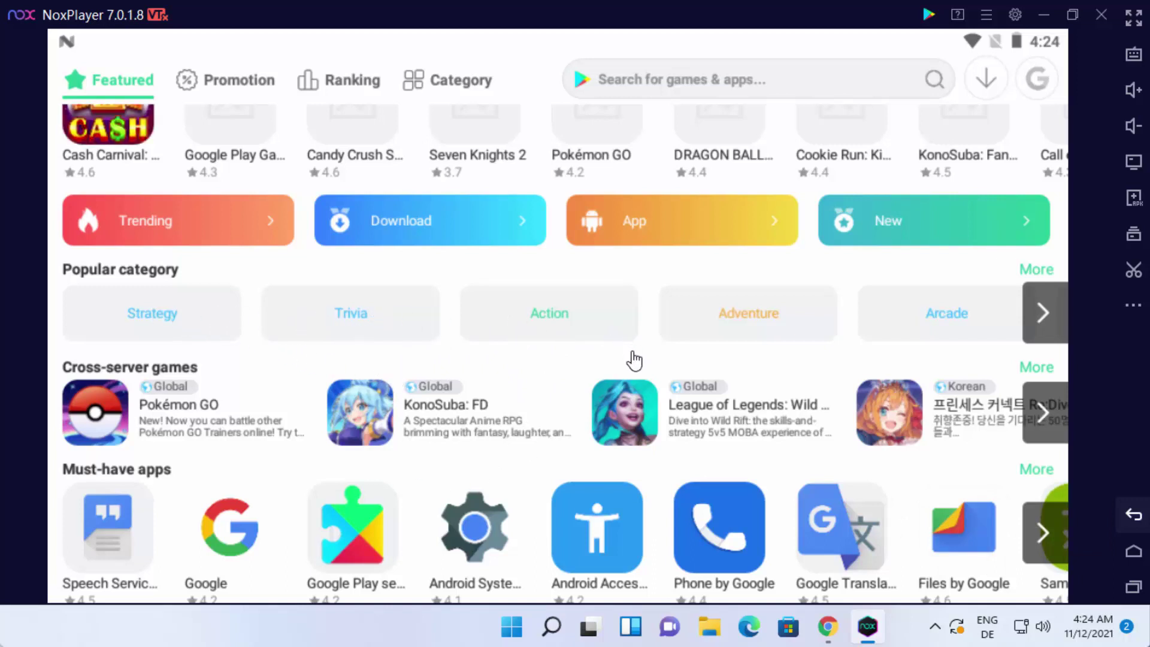
click(1131, 518)
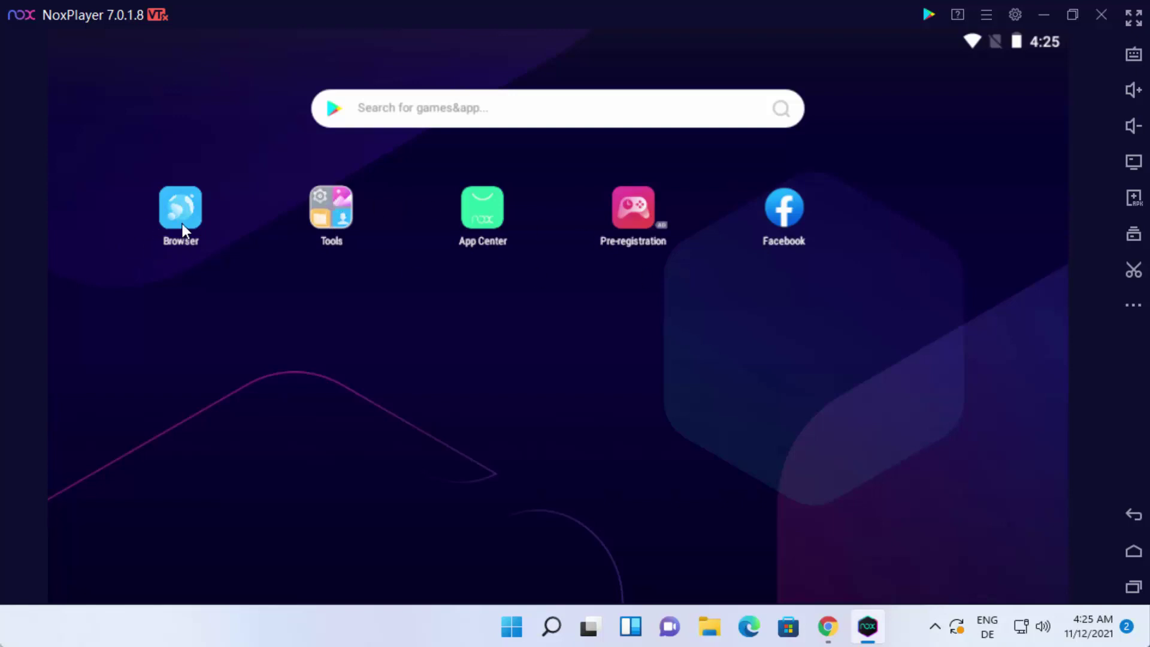
Open System settings, review the Performance presets keeping High, then view the Gaming page
click(1014, 13)
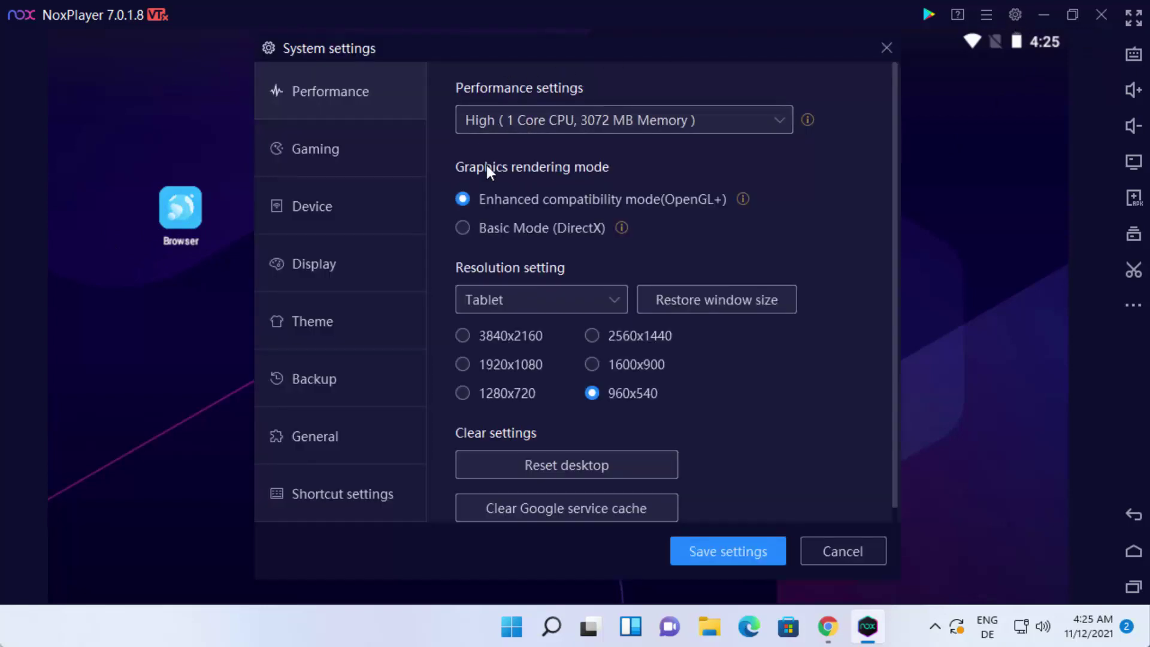
click(563, 127)
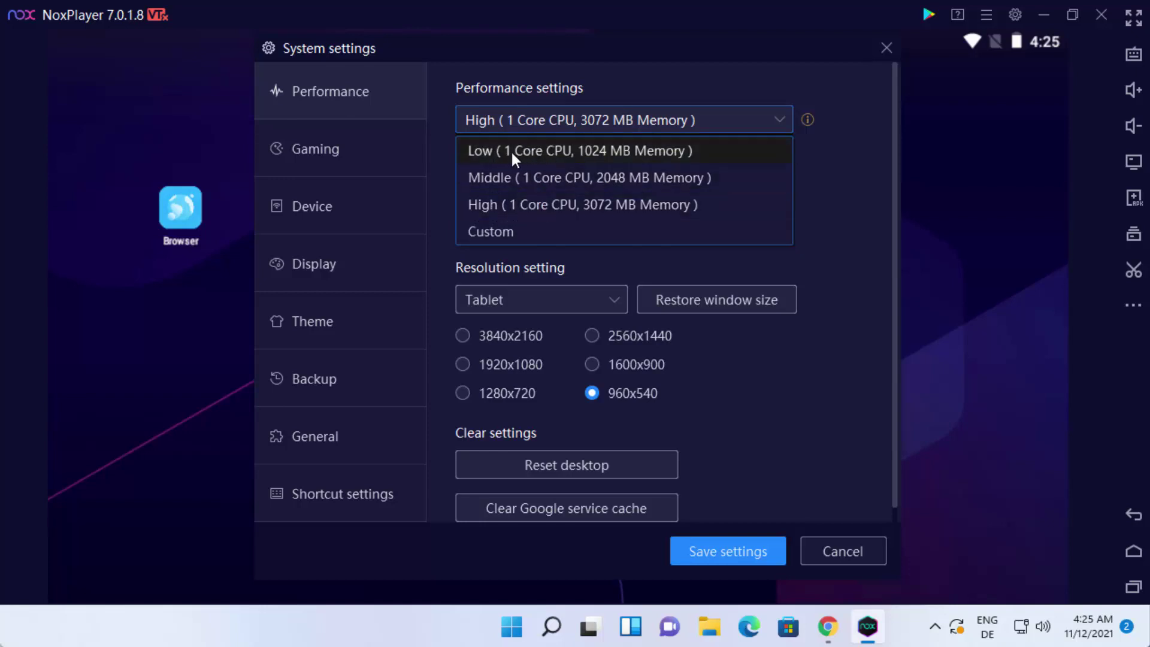
click(853, 216)
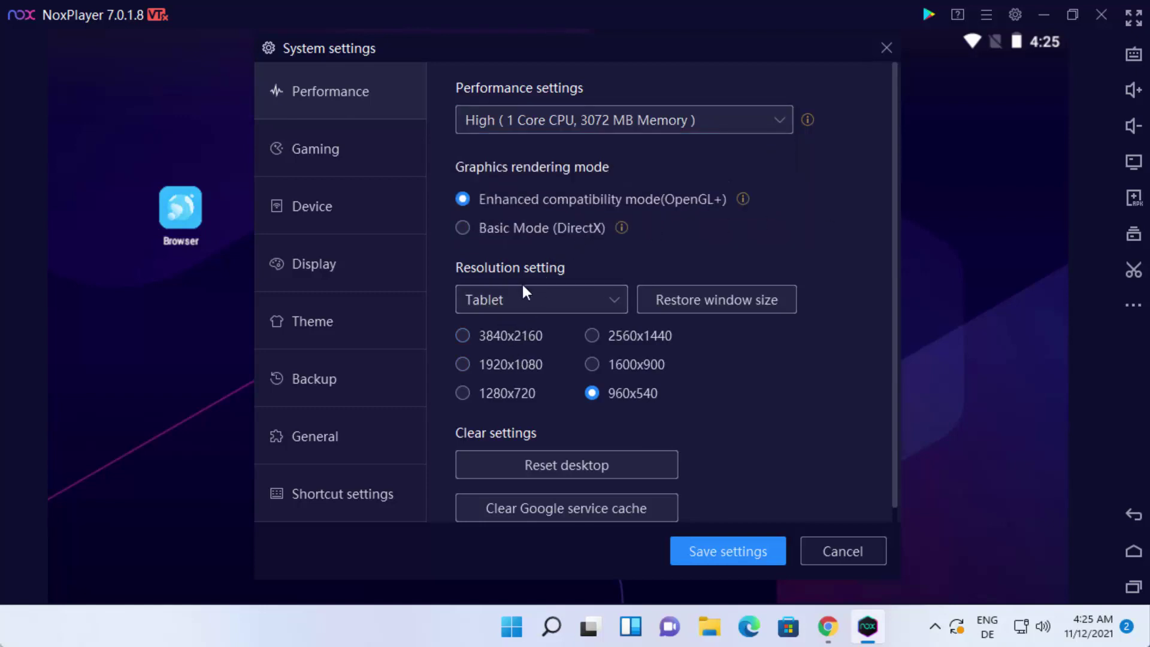
click(328, 152)
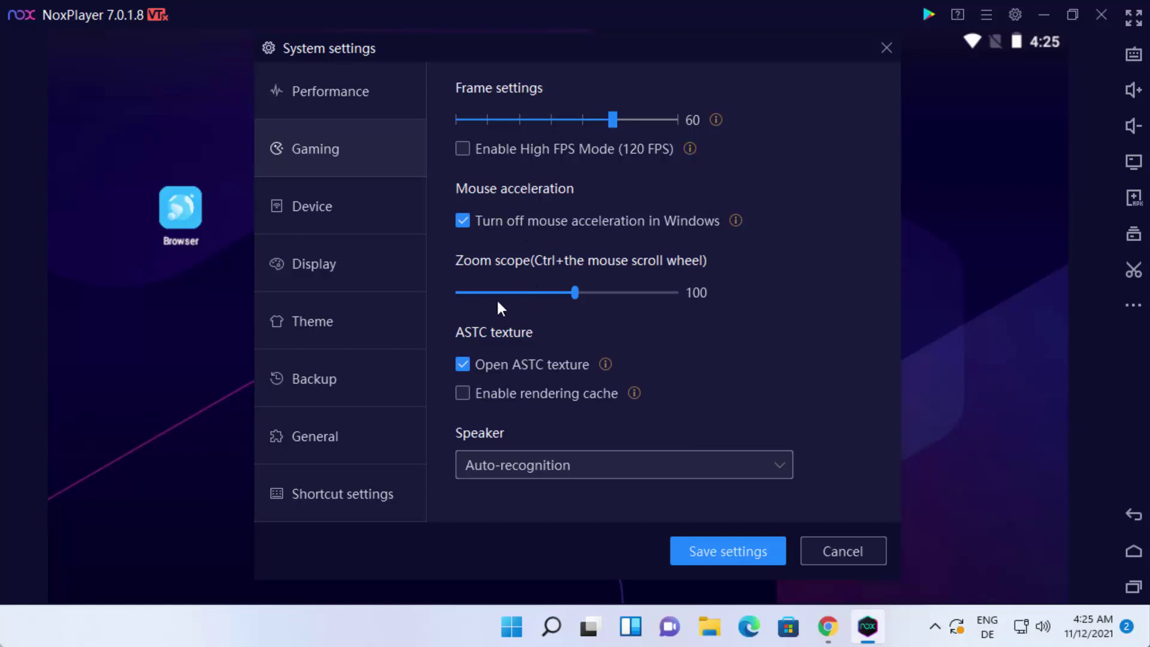
Browse the Device and Display settings pages, then view the available Theme skins
click(354, 214)
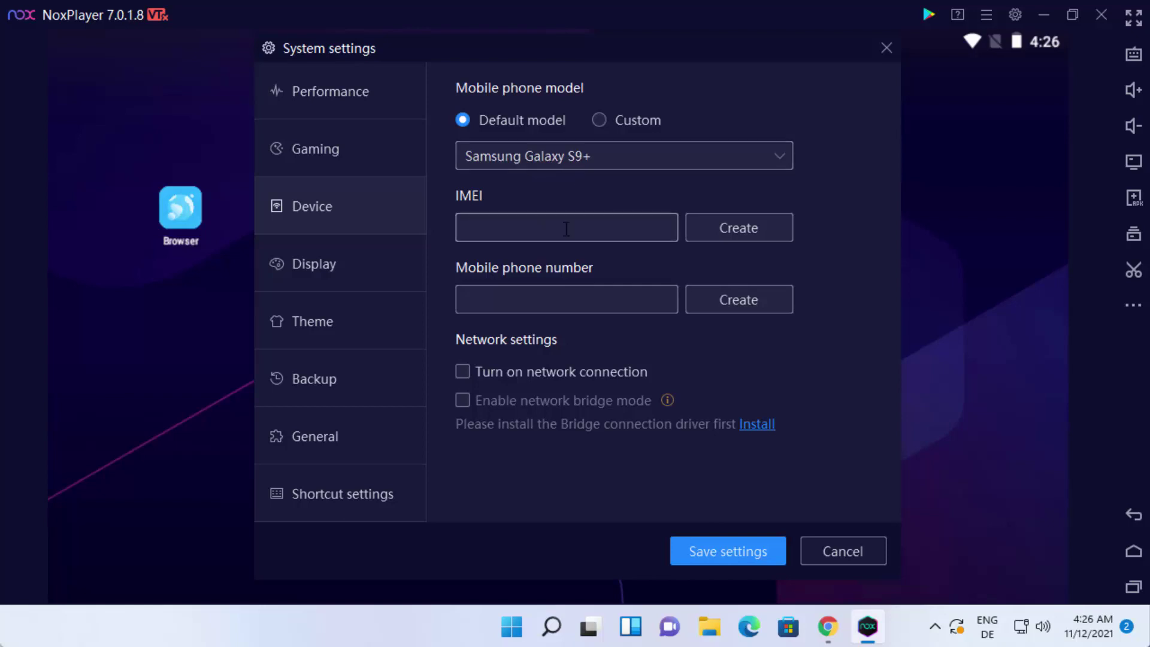
click(326, 271)
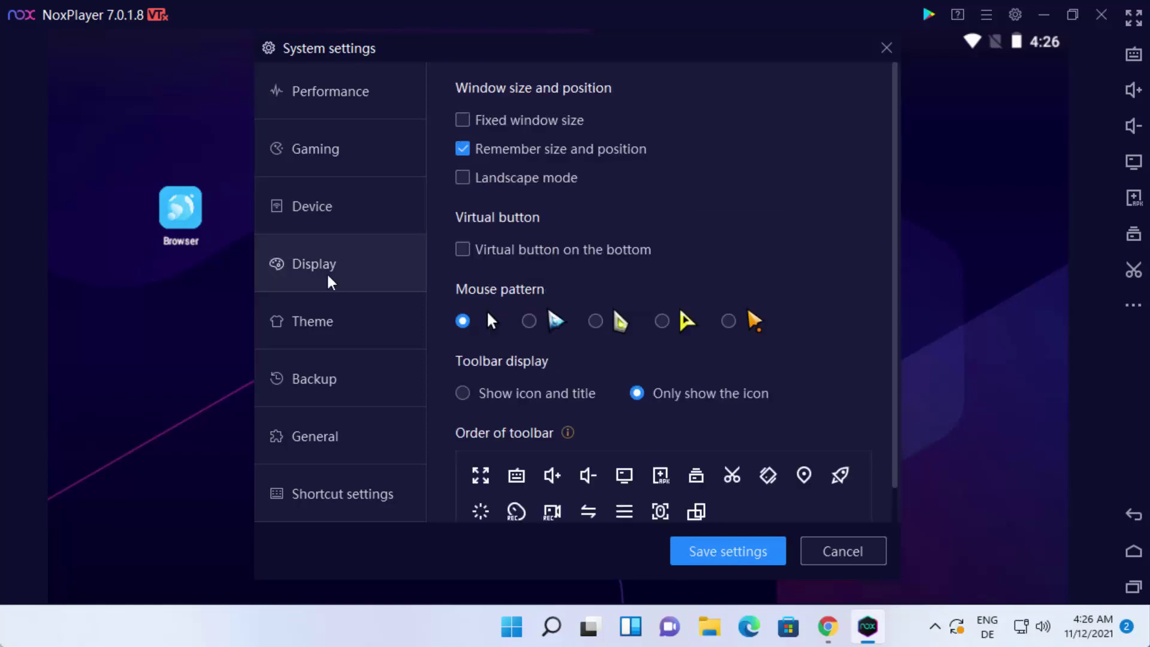
click(359, 332)
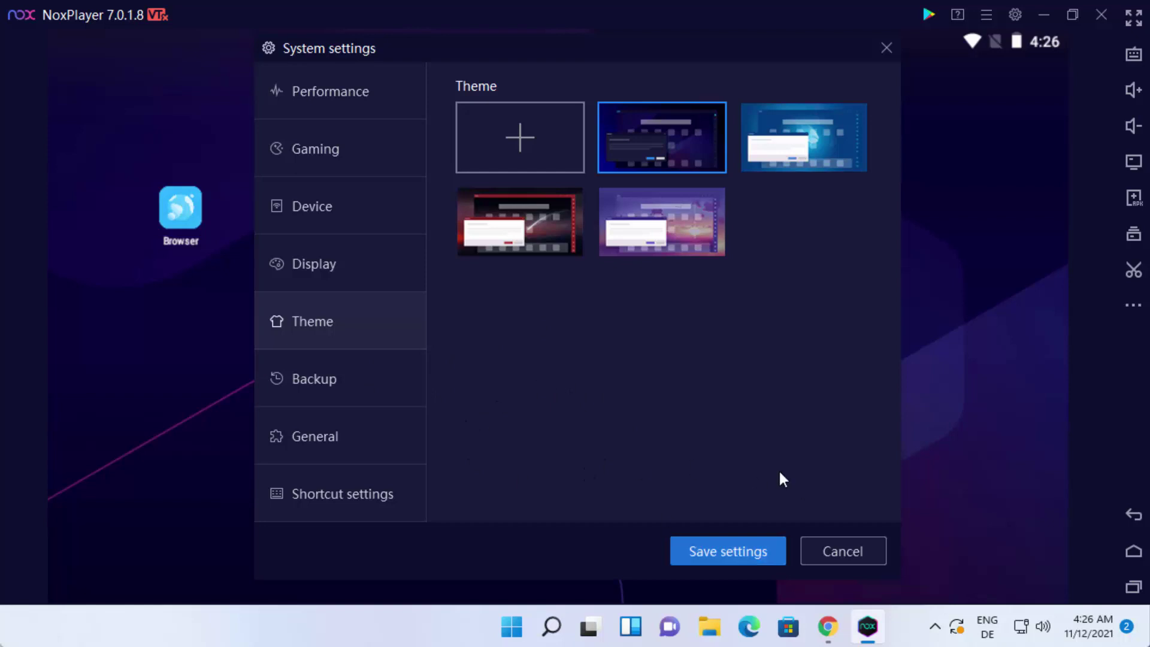
Cancel the System settings dialog without saving any changes
click(839, 553)
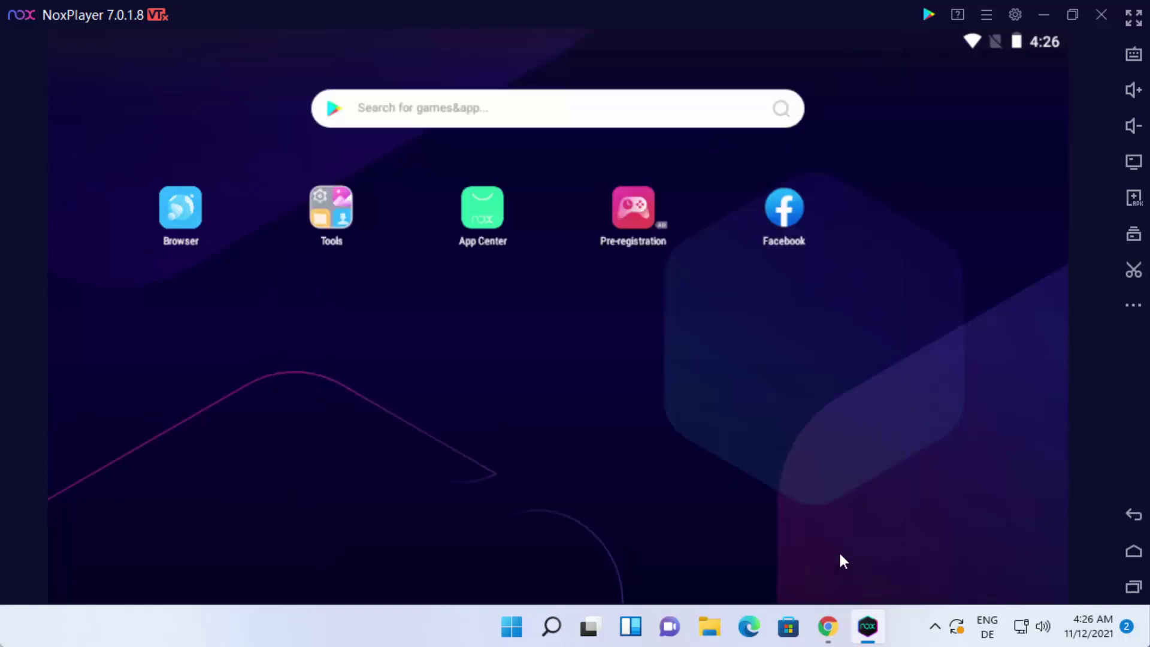